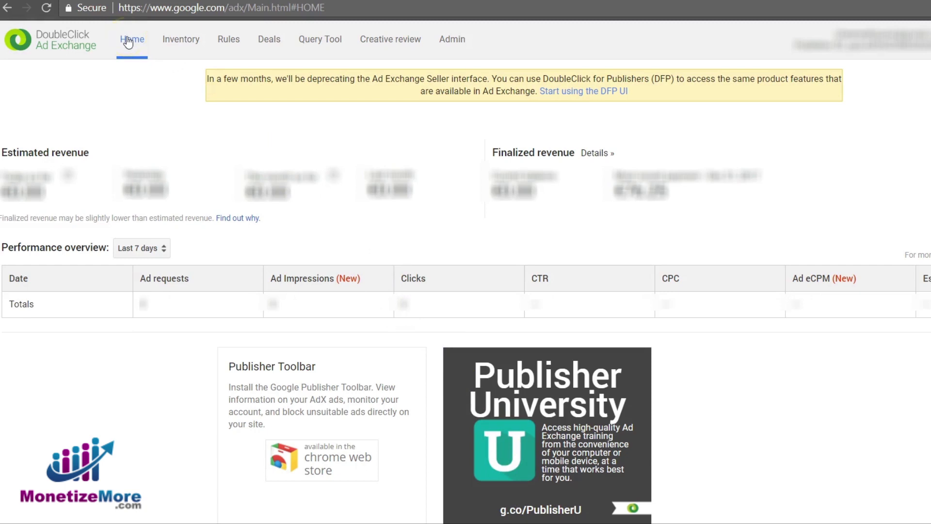
Step: Discard the unsaved data and start a new per-deal private auction from Deals
{"action": "left_click", "coordinate": [270, 39]}
{"action": "left_click", "coordinate": [596, 81]}
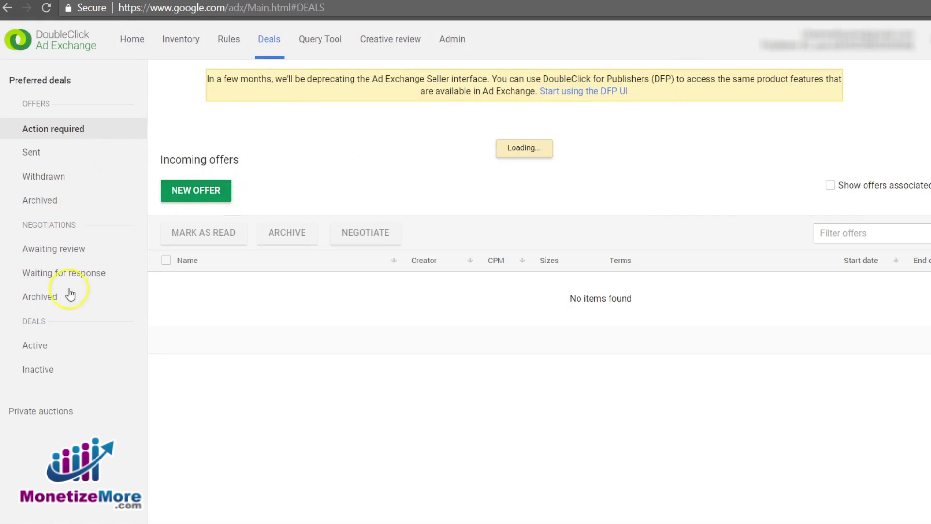
{"action": "left_click", "coordinate": [51, 411]}
{"action": "left_click", "coordinate": [238, 189]}
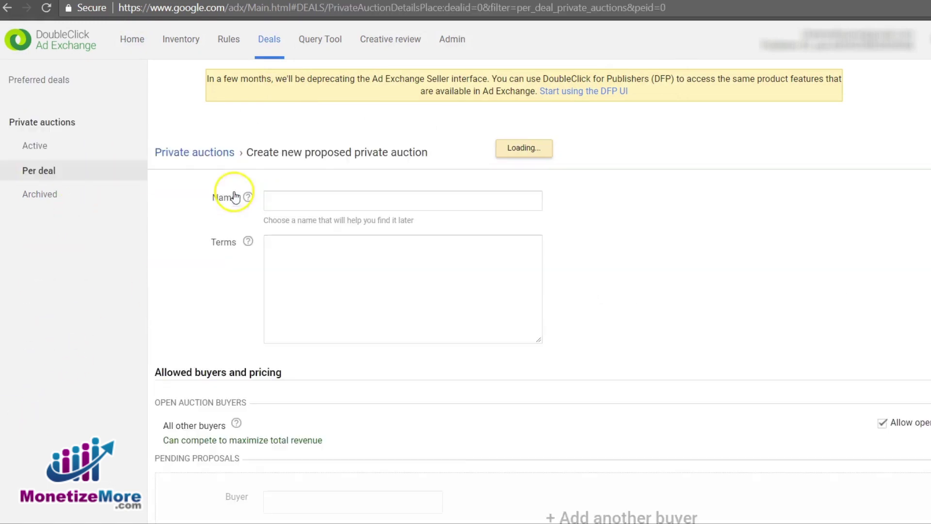
Step: Paste the name 'Always_ON_Desktop, Tablet, Mobile' from Notepad into the Name field
{"action": "key", "text": "alt+Tab"}
{"action": "left_click_drag", "start_coordinate": [787, 104], "coordinate": [574, 102]}
{"action": "key", "text": "ctrl+c"}
{"action": "left_click", "coordinate": [456, 201]}
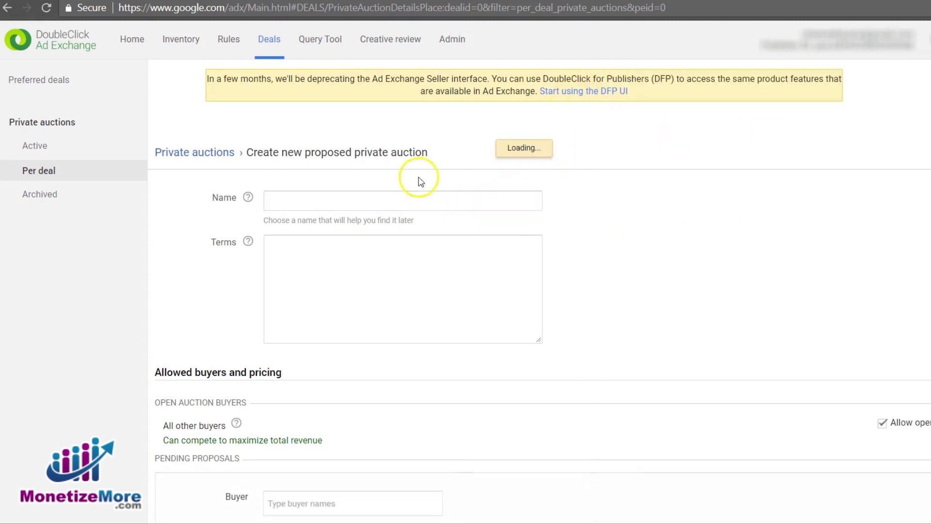
{"action": "left_click", "coordinate": [386, 202]}
{"action": "key", "text": "ctrl+v"}
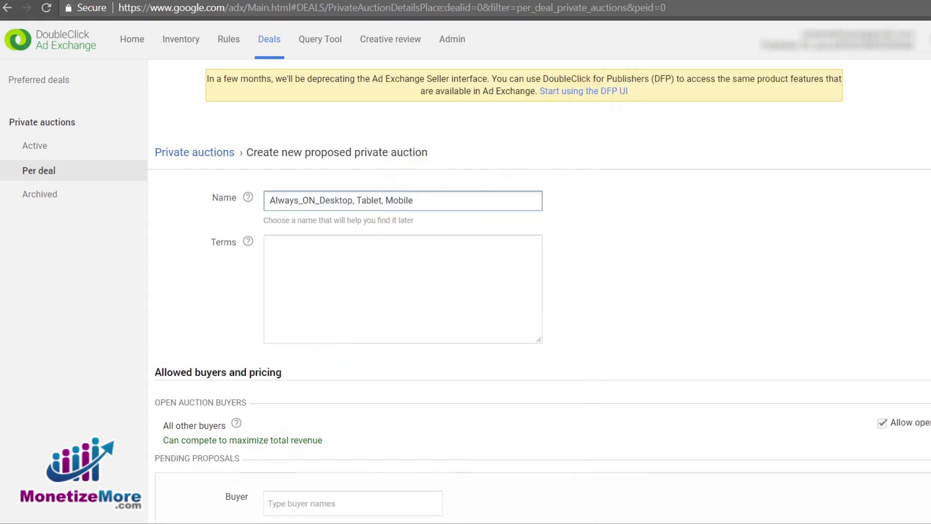
Step: Paste the display and mobile banner-size terms from Notepad into Terms
{"action": "key", "text": "alt+Tab"}
{"action": "left_click_drag", "start_coordinate": [898, 167], "coordinate": [592, 129]}
{"action": "key", "text": "ctrl+c"}
{"action": "left_click", "coordinate": [406, 259]}
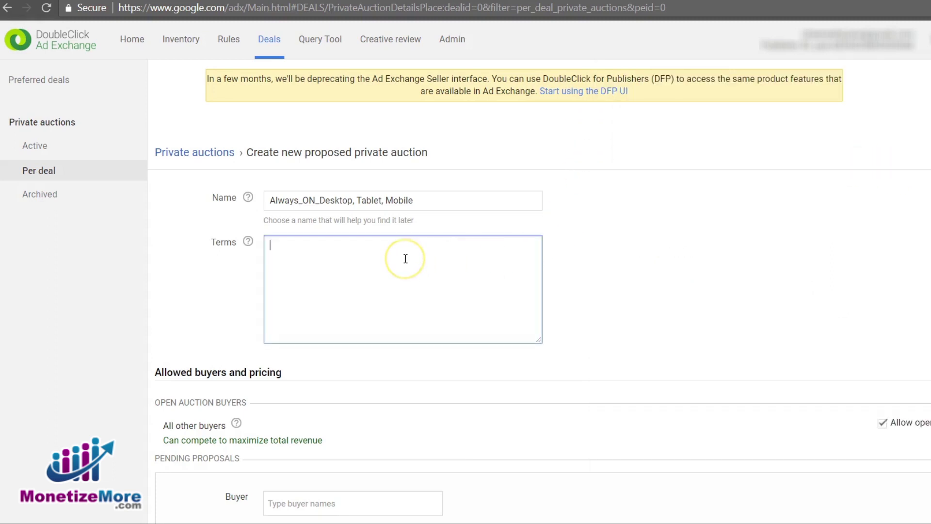
{"action": "key", "text": "ctrl+v"}
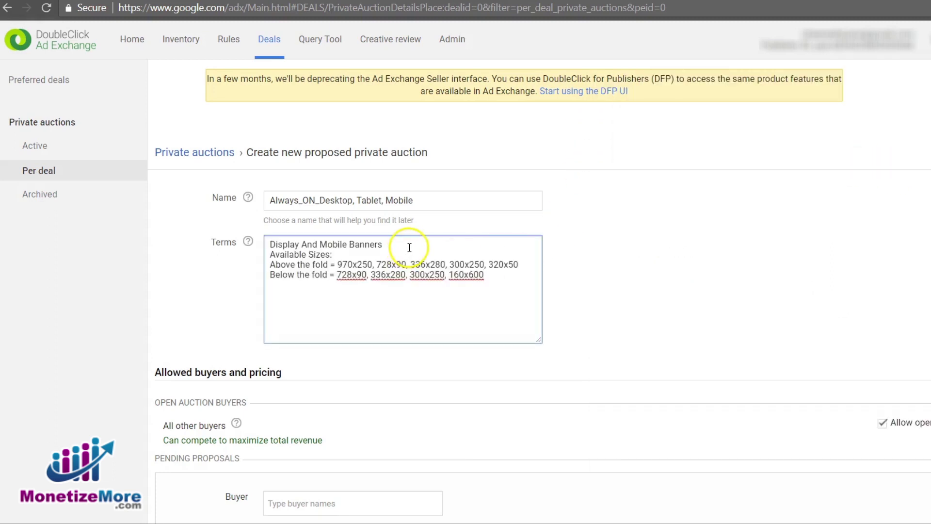
{"action": "left_click", "coordinate": [713, 280]}
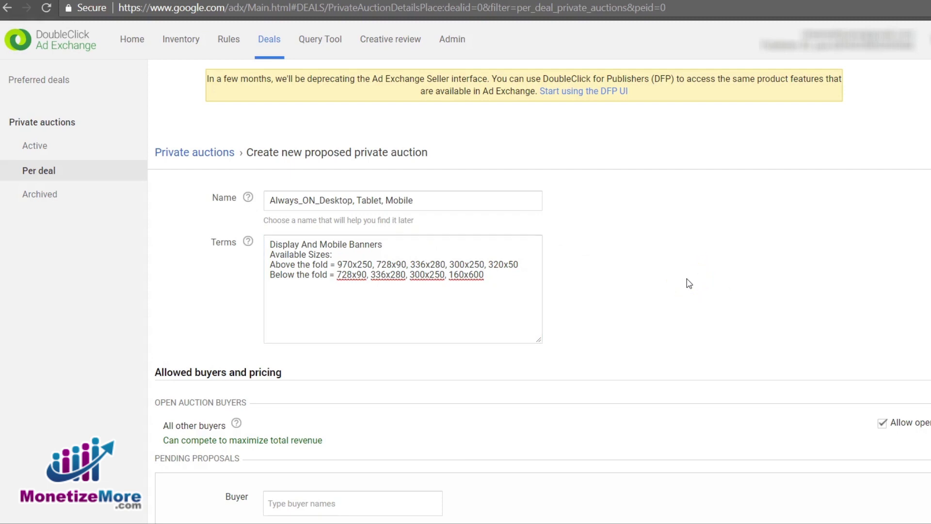
Step: Add TEST Partner as the first buyer, leaving open auction competition on
{"action": "scroll", "coordinate": [689, 283], "scroll_direction": "down", "scroll_amount": 6}
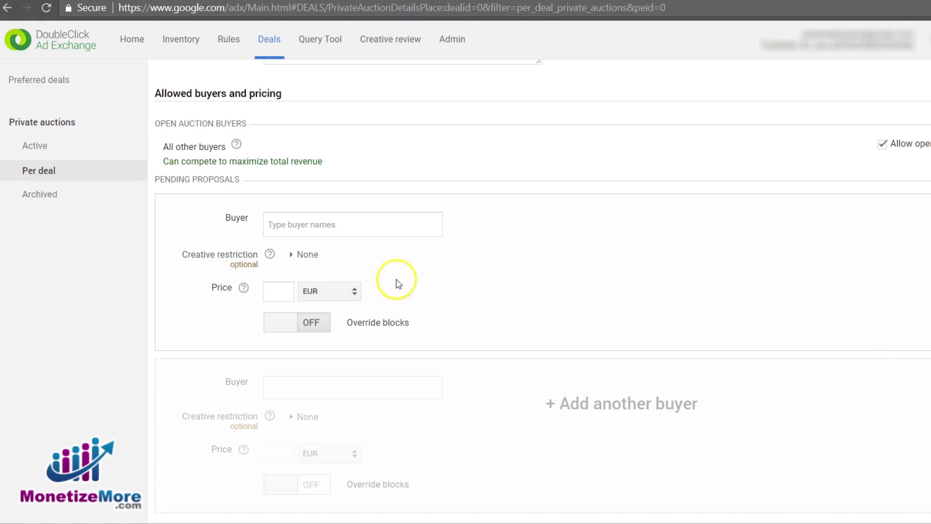
{"action": "left_click", "coordinate": [883, 145]}
{"action": "left_click", "coordinate": [883, 146]}
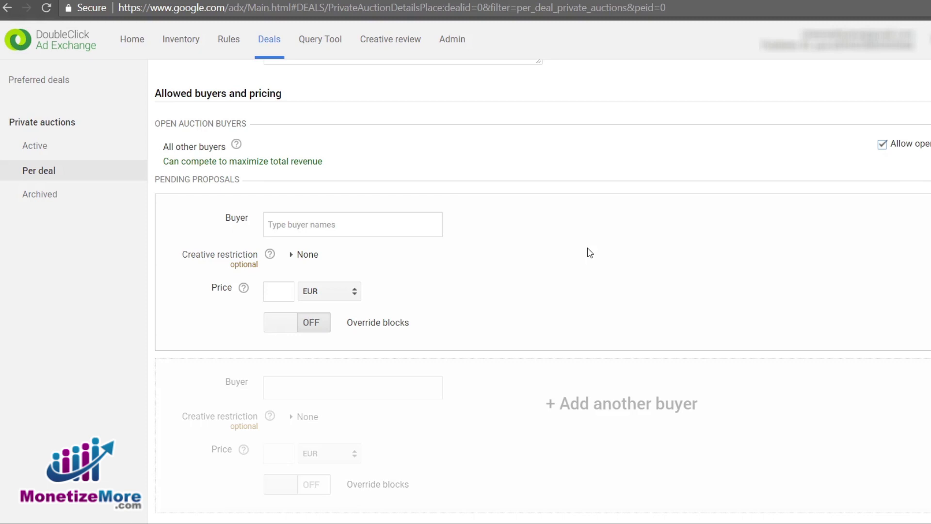
{"action": "left_click", "coordinate": [363, 225]}
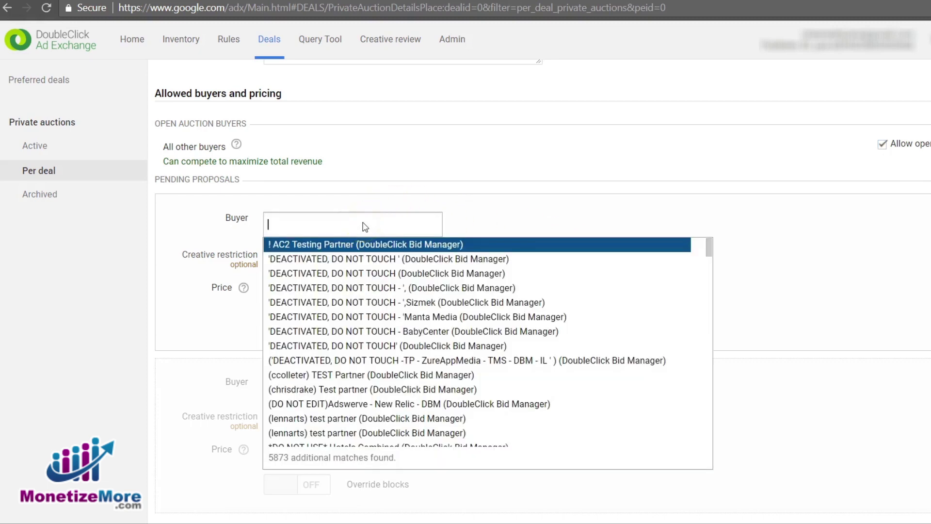
{"action": "left_click", "coordinate": [340, 375]}
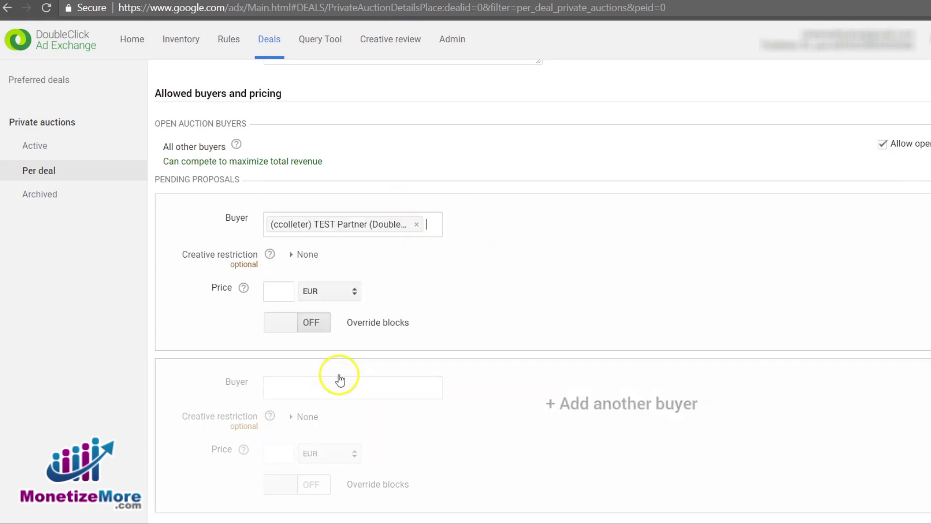
Step: Price the first buyer at 4 USD
{"action": "left_click", "coordinate": [349, 291]}
{"action": "left_click_drag", "start_coordinate": [410, 237], "coordinate": [409, 387]}
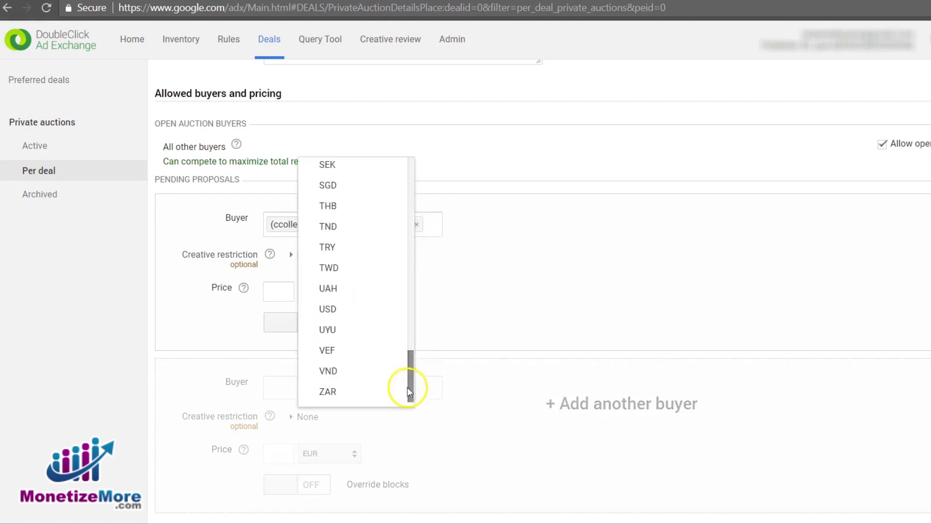
{"action": "left_click", "coordinate": [371, 316]}
{"action": "left_click", "coordinate": [281, 294]}
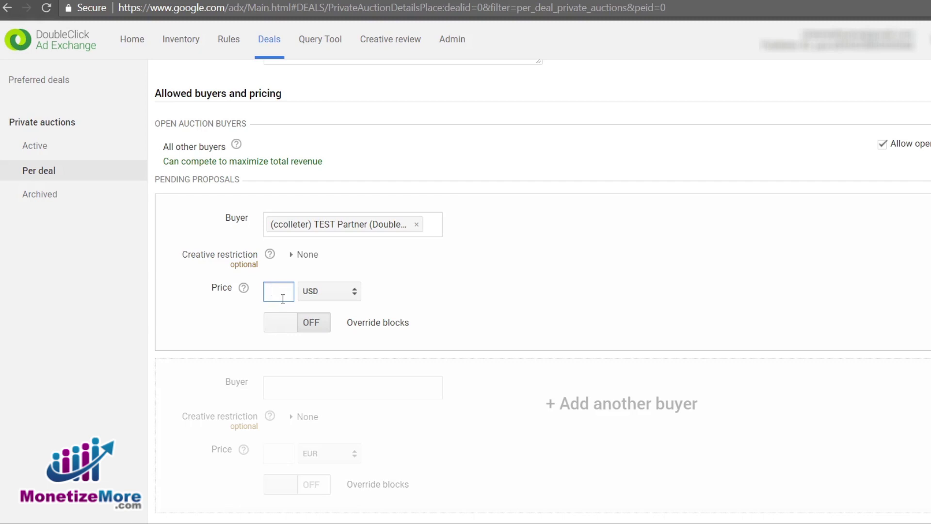
{"action": "type", "text": "4"}
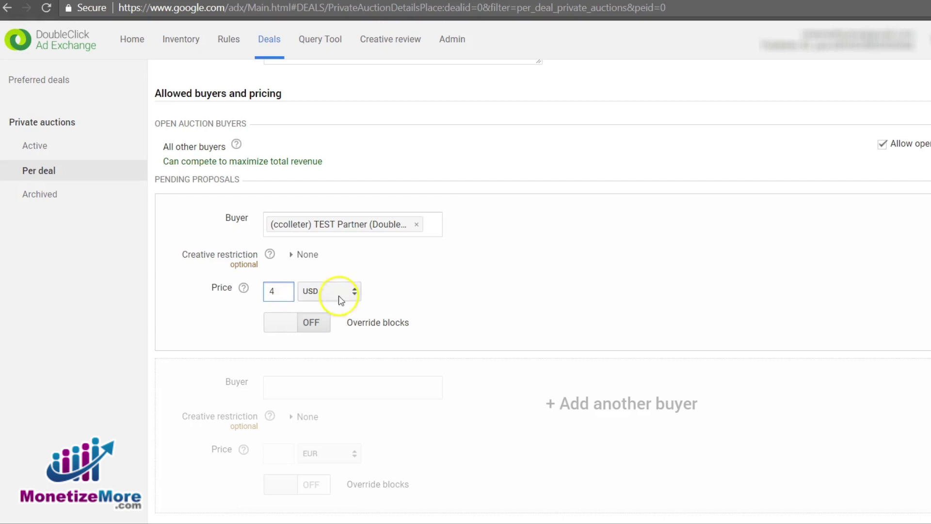
{"action": "left_click", "coordinate": [454, 301]}
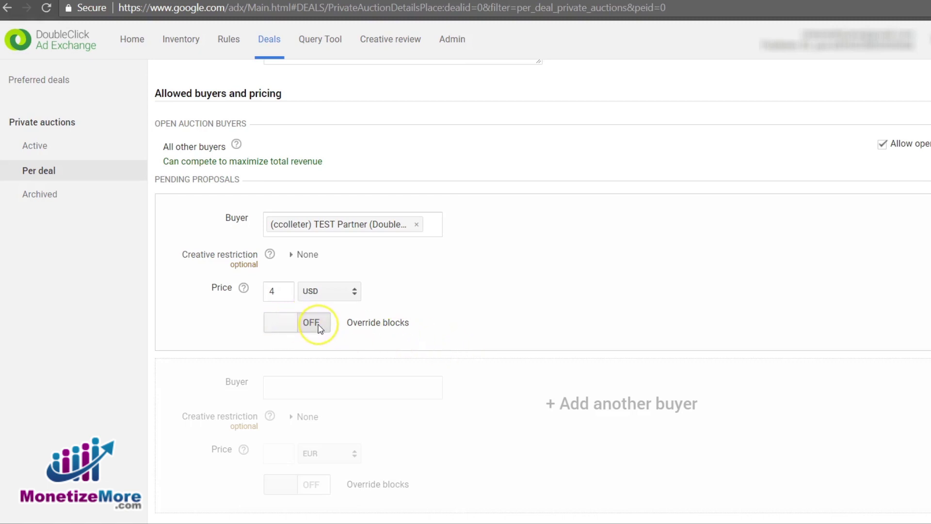
Step: Turn Override blocks on for this buyer and confirm ignoring blocking rules
{"action": "left_click", "coordinate": [277, 323]}
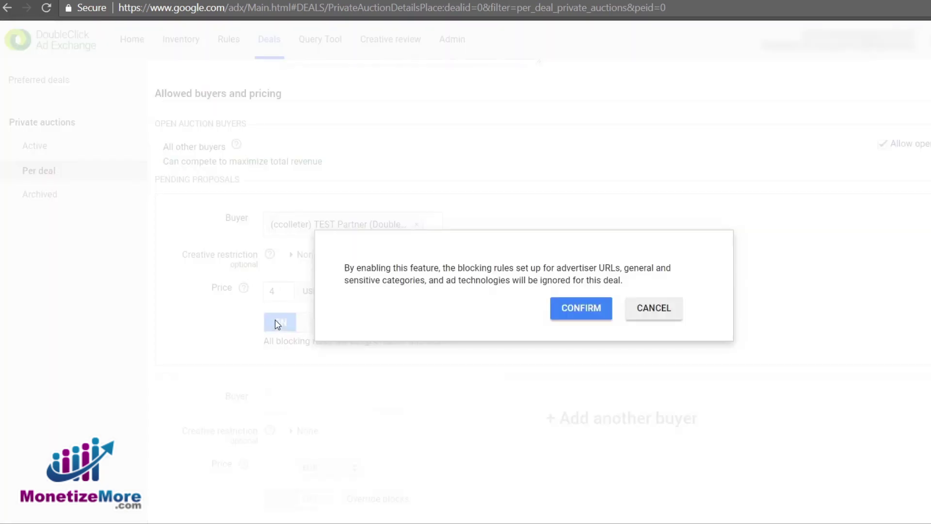
{"action": "left_click", "coordinate": [603, 311]}
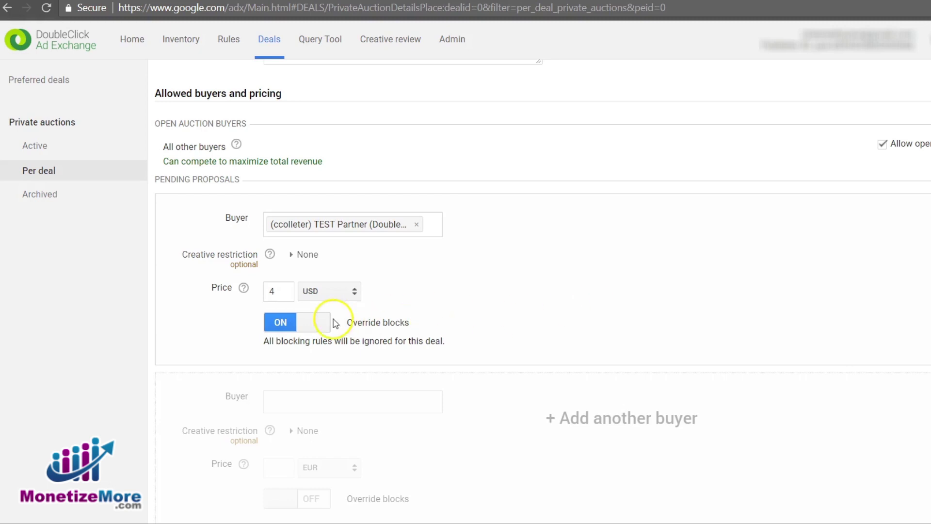
{"action": "scroll", "coordinate": [630, 341], "scroll_direction": "down", "scroll_amount": 1}
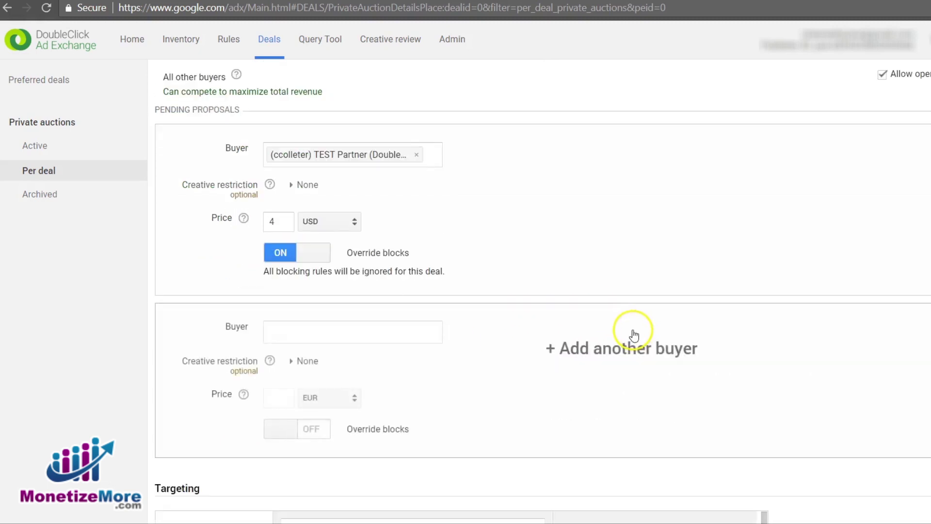
Step: Add the lennarts test partner as a second buyer priced at 2 USD
{"action": "left_click", "coordinate": [641, 360]}
{"action": "scroll", "coordinate": [641, 357], "scroll_direction": "down", "scroll_amount": 2}
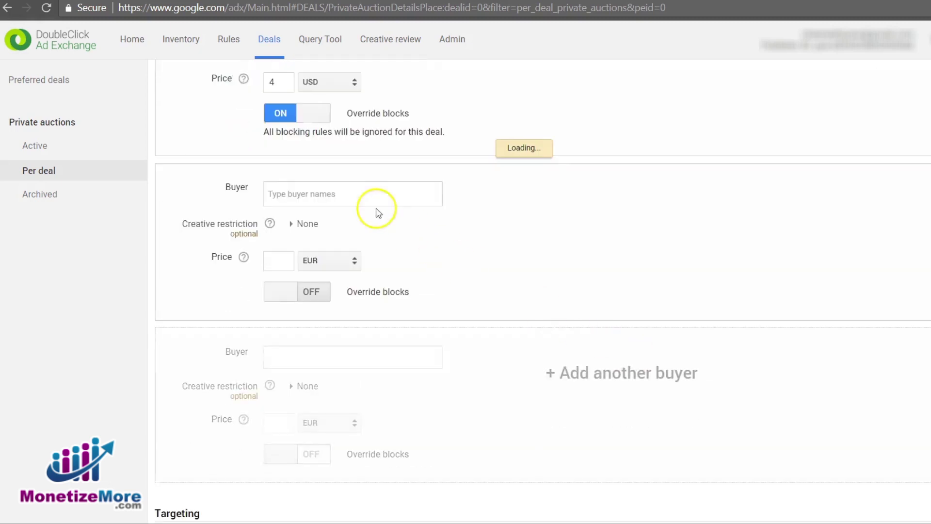
{"action": "left_click", "coordinate": [342, 191]}
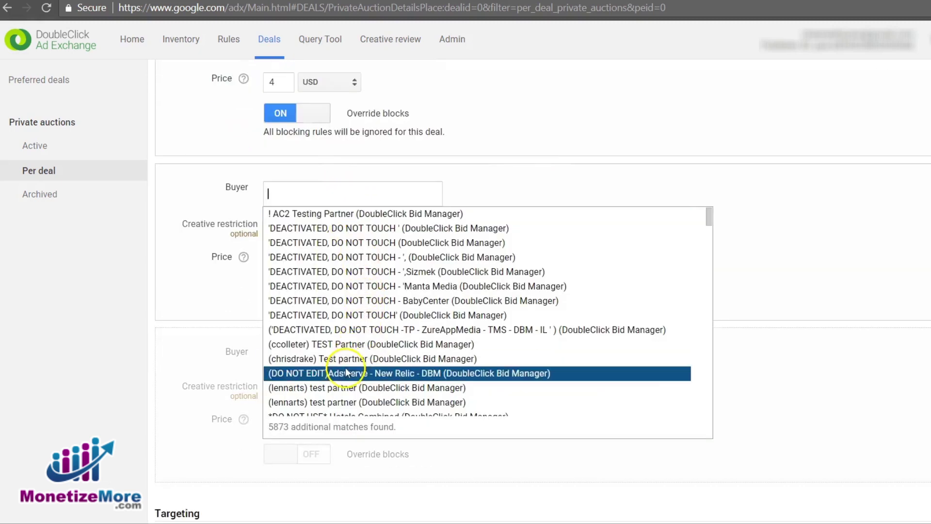
{"action": "left_click", "coordinate": [339, 391]}
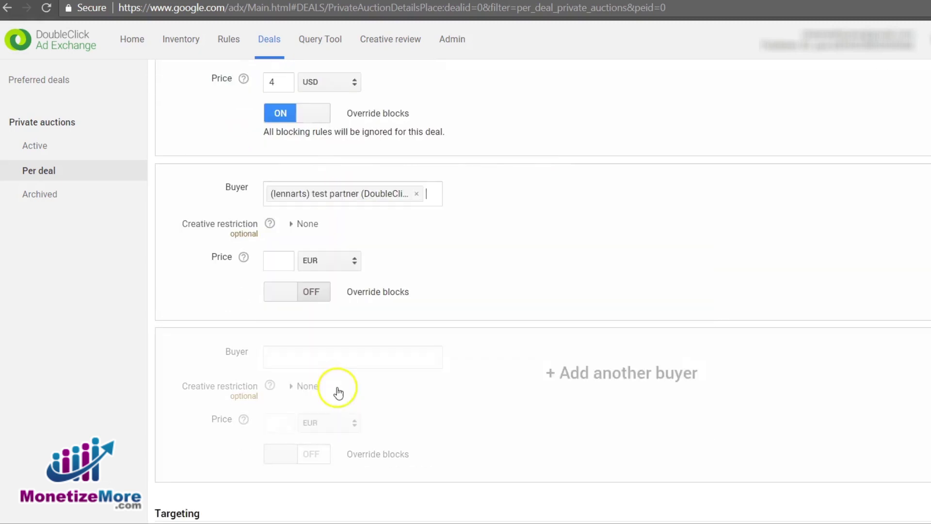
{"action": "left_click", "coordinate": [331, 261]}
{"action": "left_click_drag", "start_coordinate": [413, 212], "coordinate": [411, 354]}
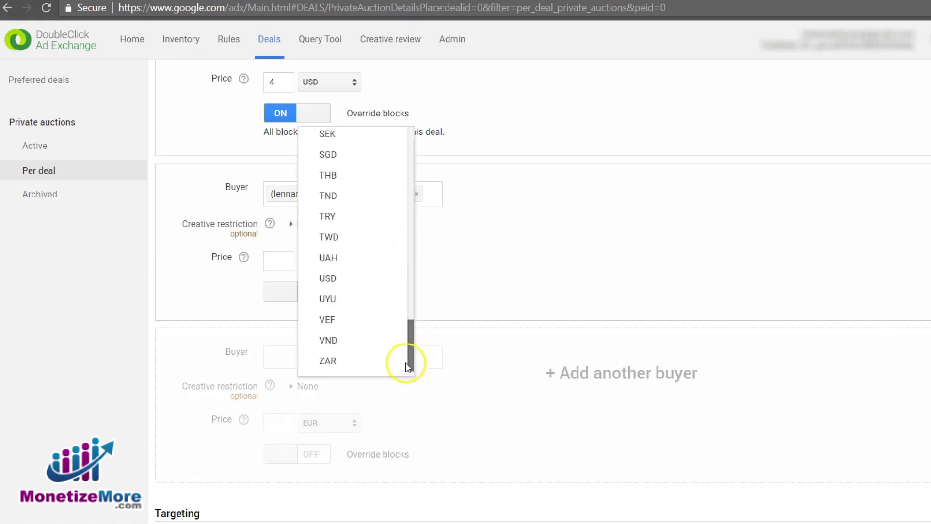
{"action": "left_click", "coordinate": [348, 277]}
{"action": "left_click", "coordinate": [273, 260]}
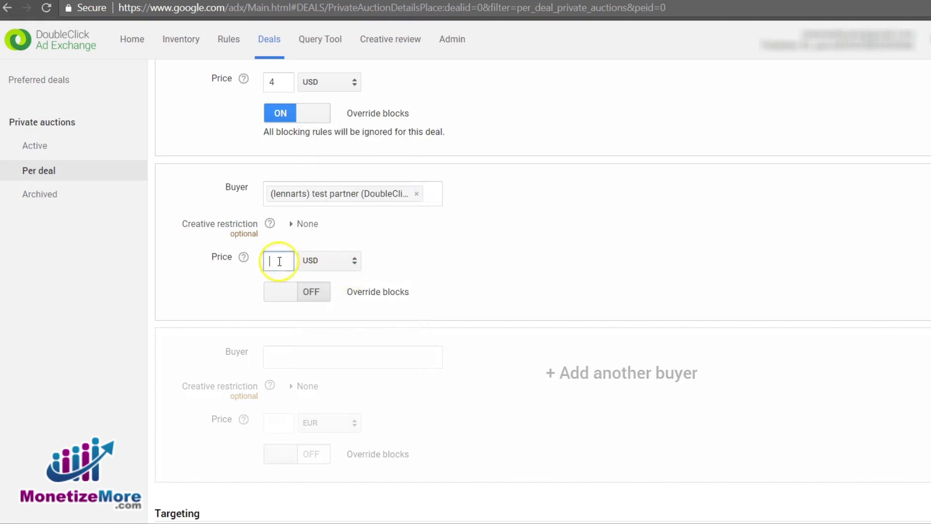
{"action": "type", "text": "2"}
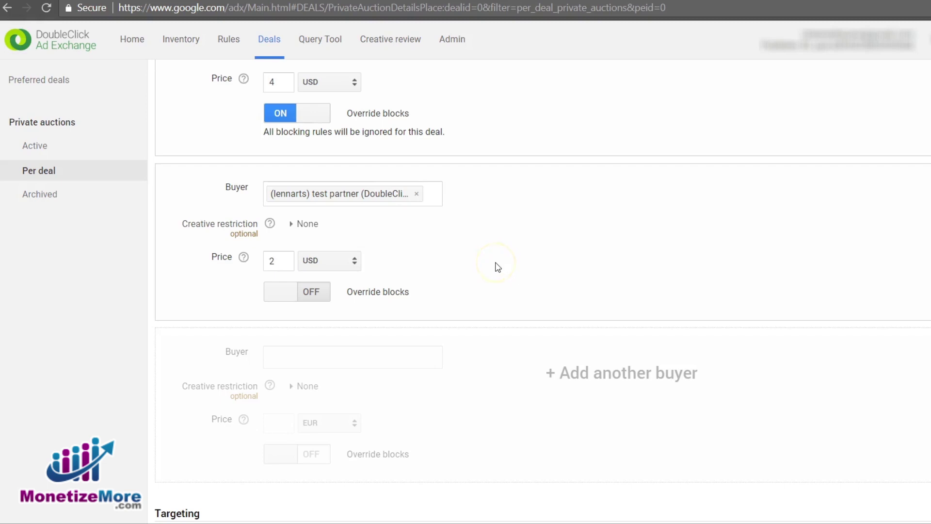
{"action": "scroll", "coordinate": [497, 267], "scroll_direction": "down", "scroll_amount": 4}
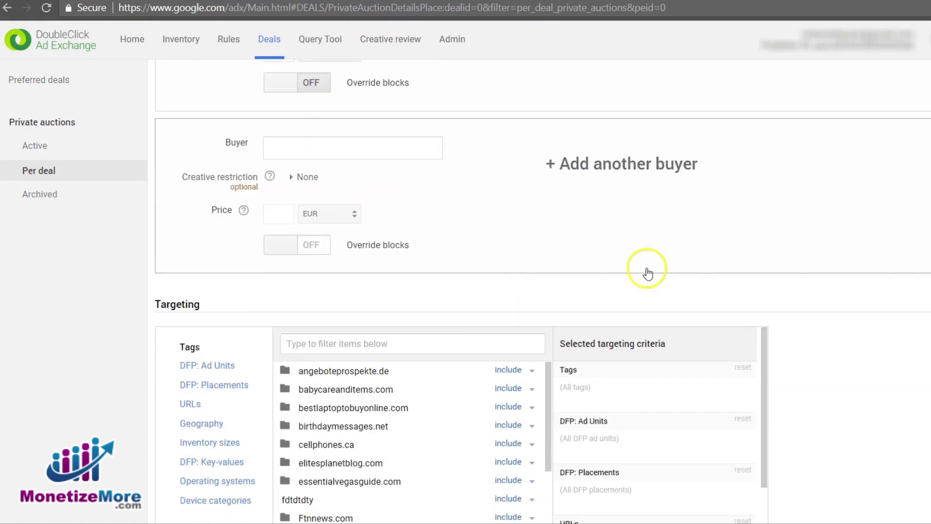
Step: Include DFP ad units 1050065, 2602542 and 5135525 in the deal's targeting
{"action": "scroll", "coordinate": [800, 281], "scroll_direction": "down", "scroll_amount": 4}
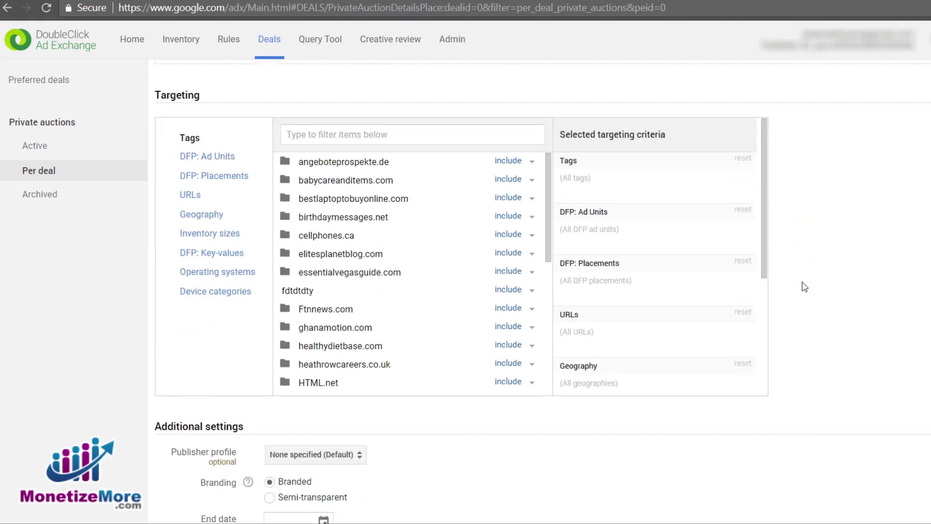
{"action": "left_click", "coordinate": [199, 157]}
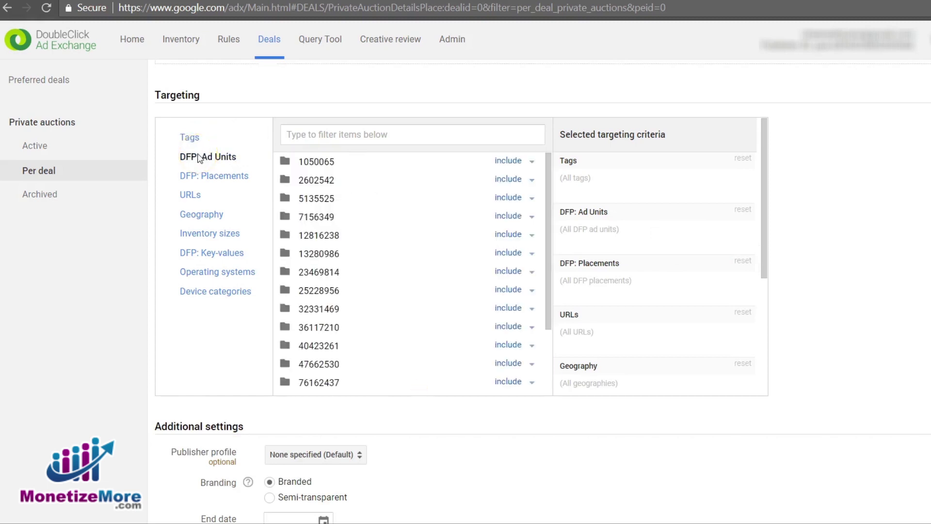
{"action": "left_click", "coordinate": [513, 164]}
{"action": "left_click", "coordinate": [511, 181]}
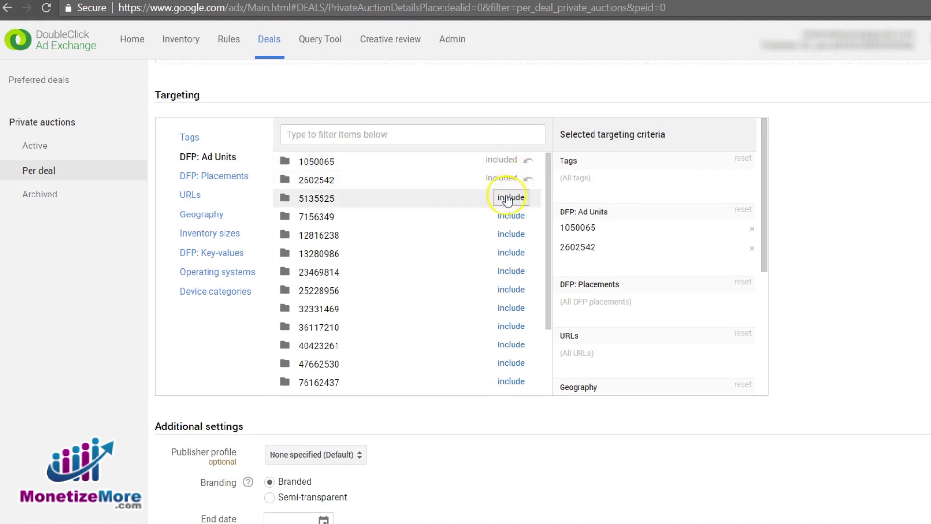
{"action": "left_click", "coordinate": [511, 197]}
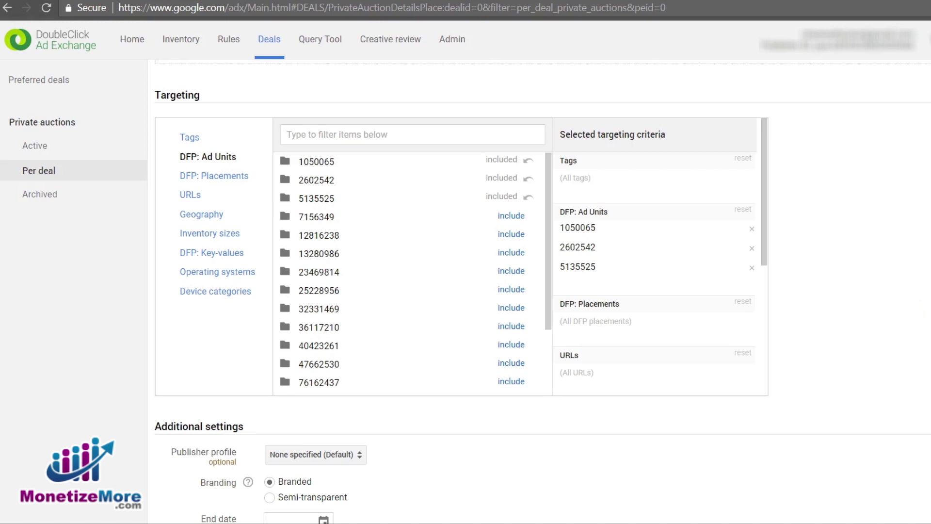
{"action": "scroll", "coordinate": [775, 256], "scroll_direction": "down", "scroll_amount": 4}
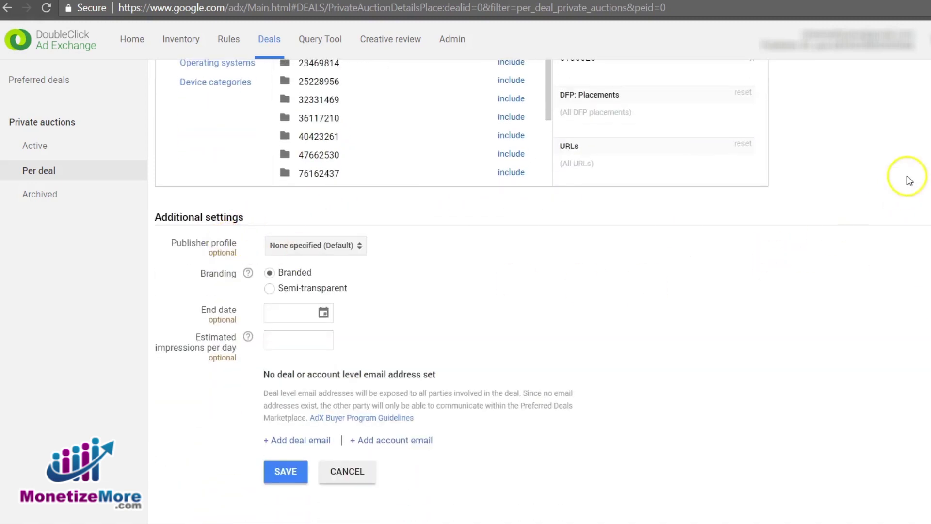
{"action": "left_click", "coordinate": [927, 40]}
{"action": "mouse_move", "coordinate": [248, 275]}
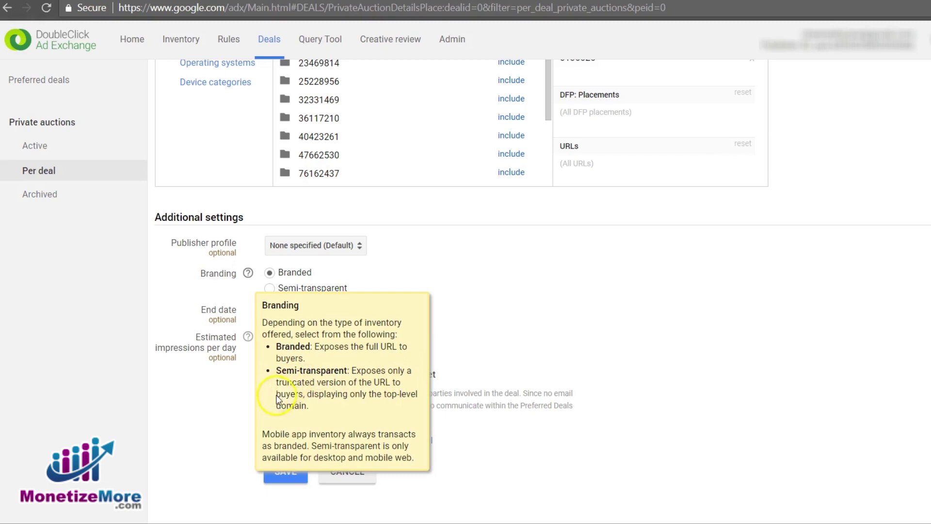
{"action": "left_click", "coordinate": [407, 267]}
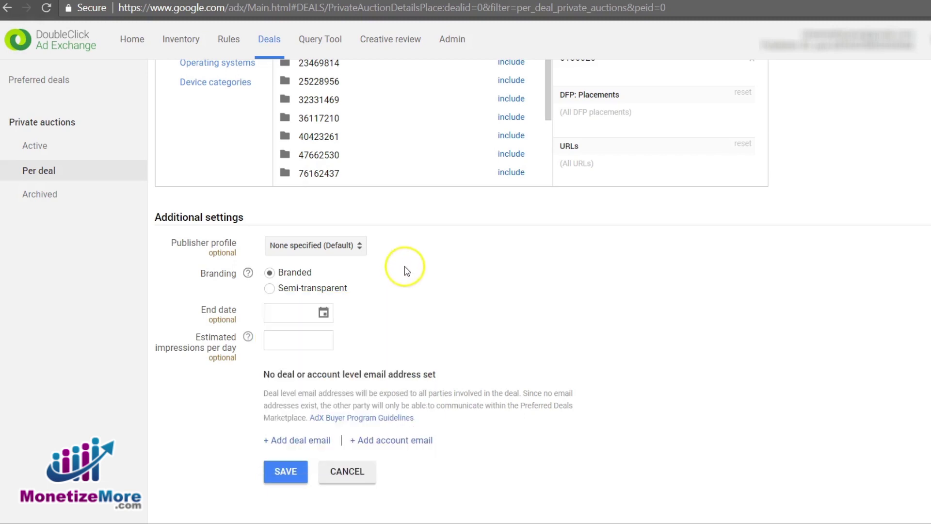
Step: Set the end date to May 31, 2018, skip the deal email, and go to Preferred deals
{"action": "left_click", "coordinate": [320, 315]}
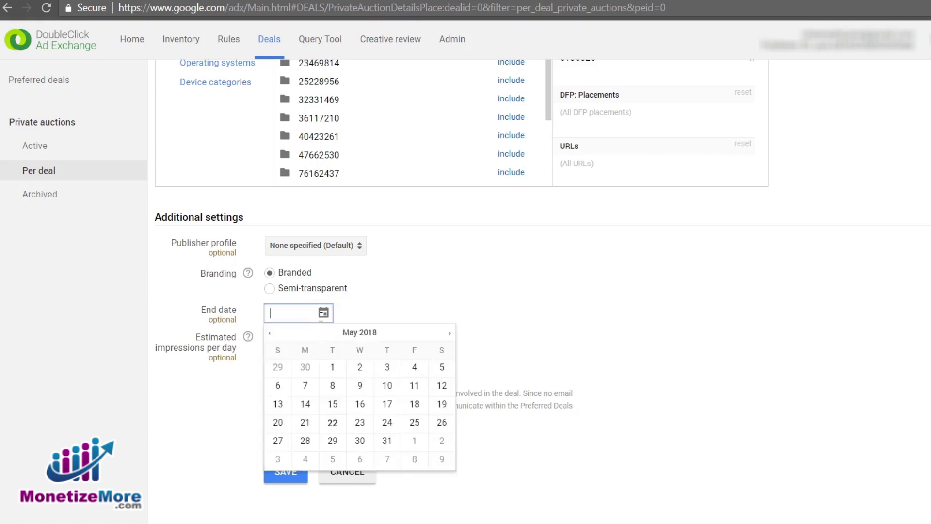
{"action": "left_click", "coordinate": [387, 441]}
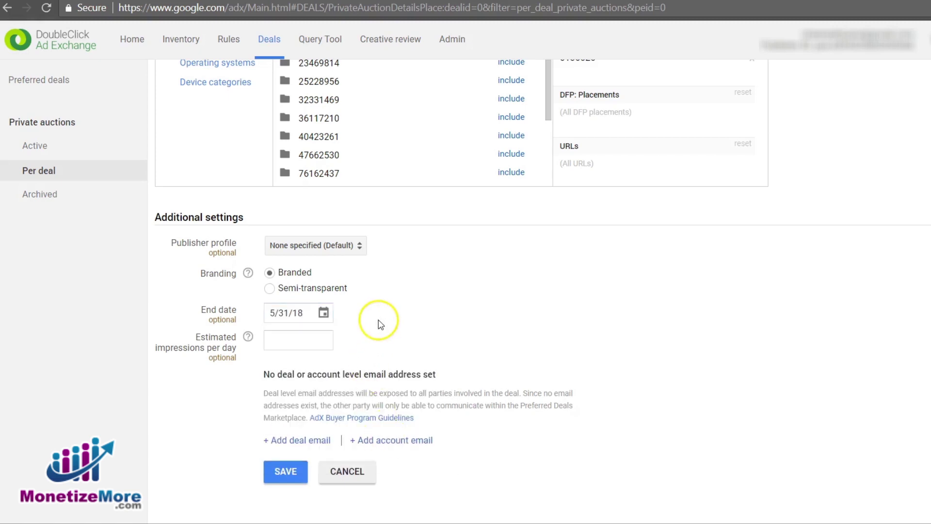
{"action": "left_click", "coordinate": [298, 443]}
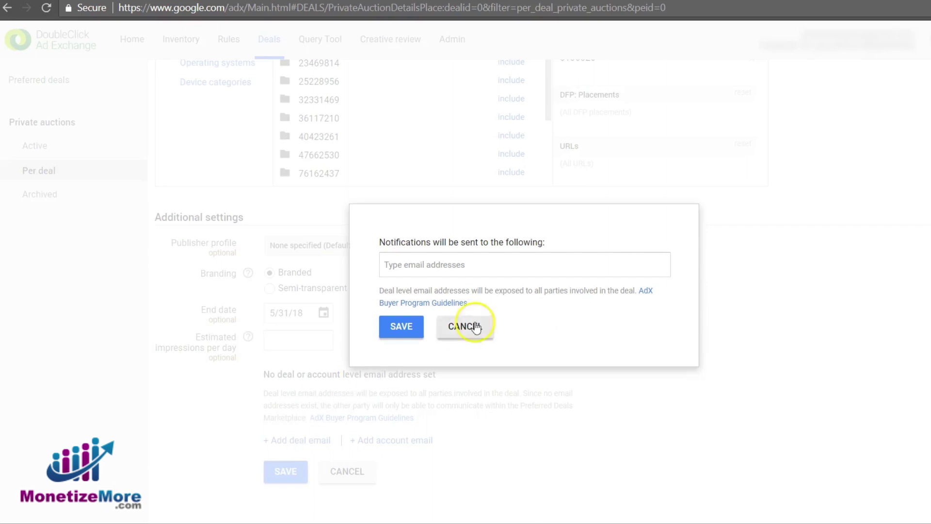
{"action": "left_click", "coordinate": [493, 267]}
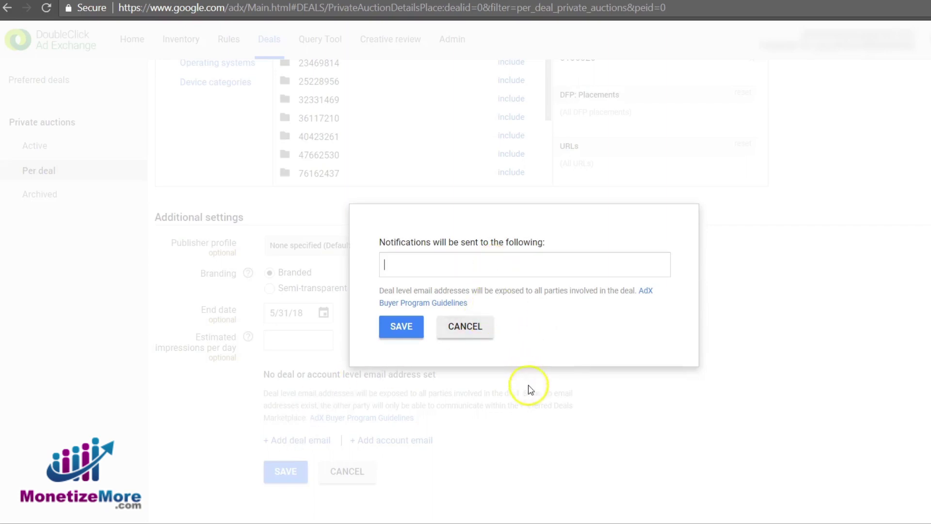
{"action": "left_click", "coordinate": [526, 436]}
{"action": "double_click", "coordinate": [457, 335]}
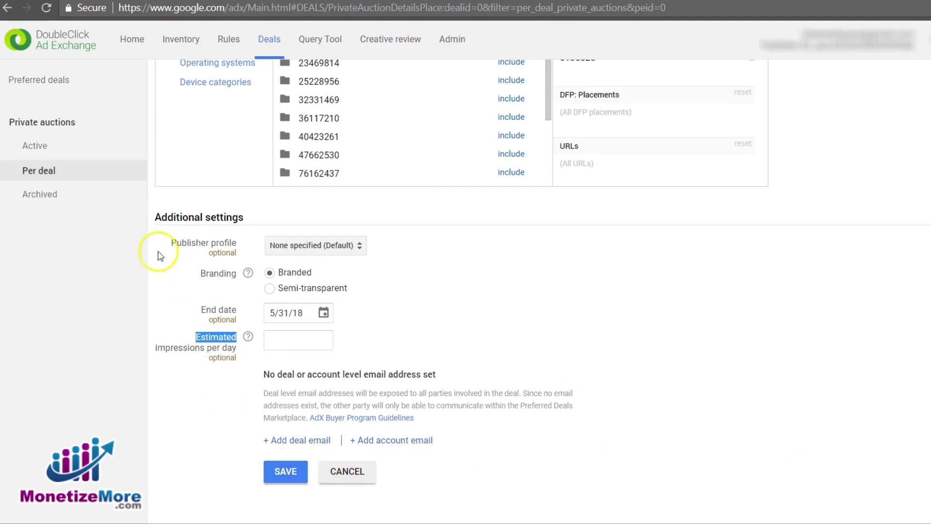
{"action": "left_click", "coordinate": [59, 83]}
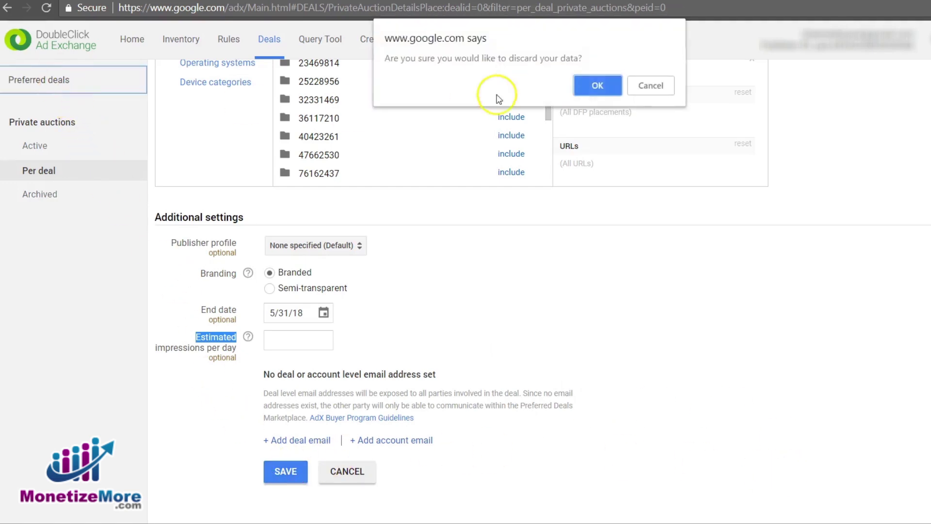
Step: Confirm discarding the private auction draft and start a new Preferred Deals offer
{"action": "left_click", "coordinate": [609, 86]}
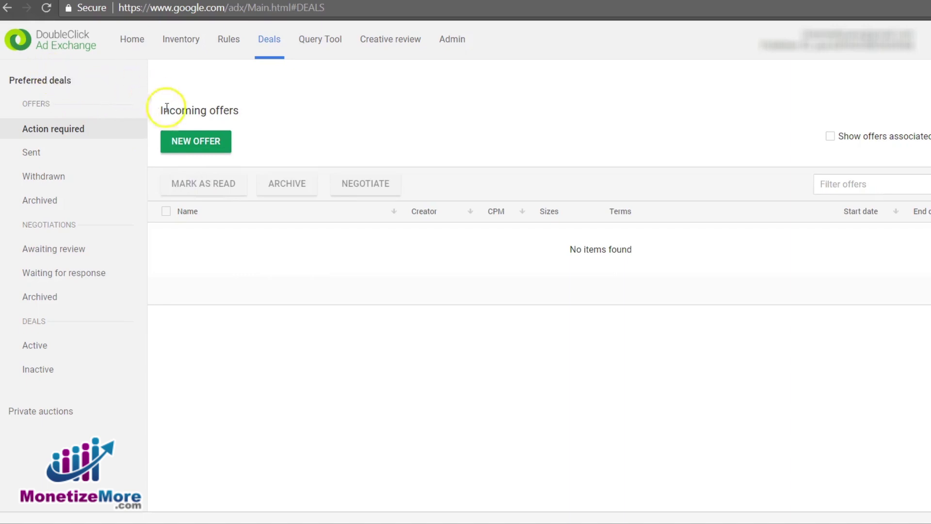
{"action": "left_click", "coordinate": [189, 147]}
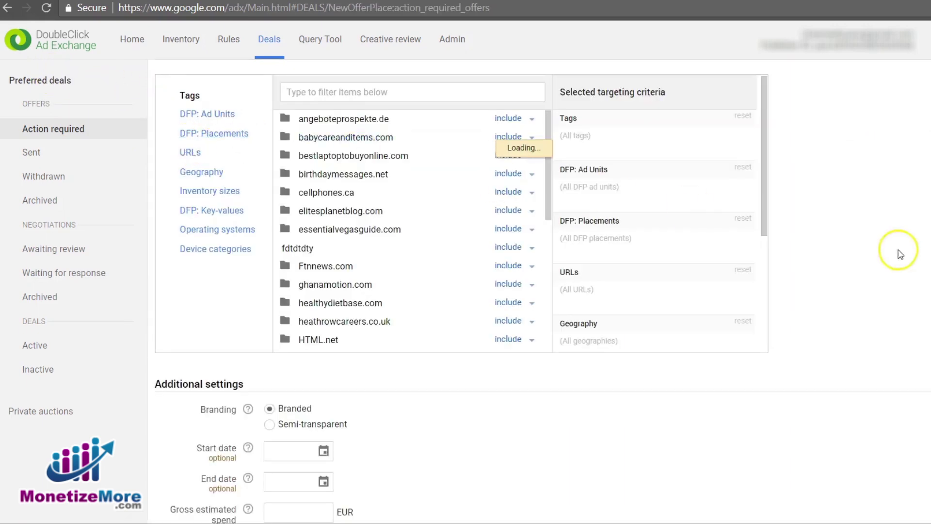
Step: Name the offer 'Billboard 970x250 - High Viewable Unit' and price it at 6 EUR
{"action": "left_click", "coordinate": [457, 197]}
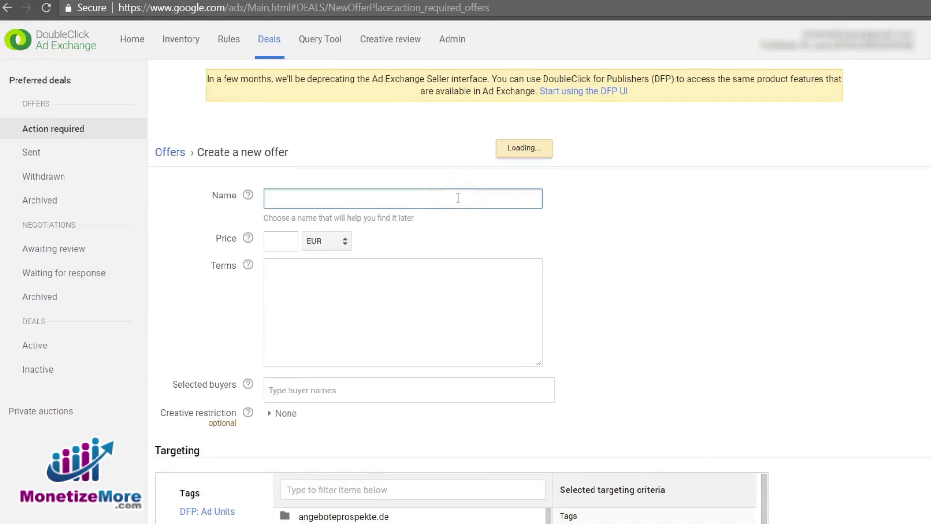
{"action": "type", "text": "Billboard 970x250 - High Viewable Unit"}
{"action": "left_click", "coordinate": [274, 240]}
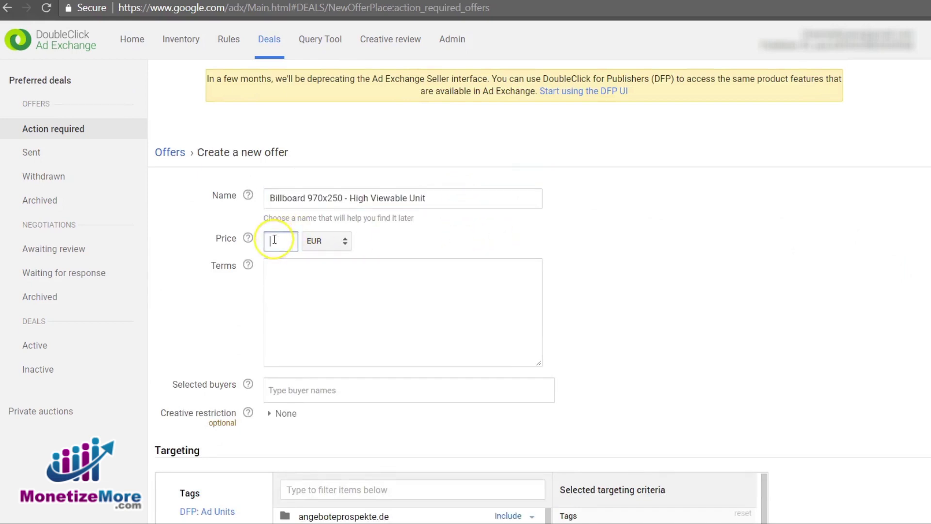
{"action": "type", "text": "6"}
{"action": "left_click", "coordinate": [463, 281]}
{"action": "scroll", "coordinate": [559, 290], "scroll_direction": "down", "scroll_amount": 3}
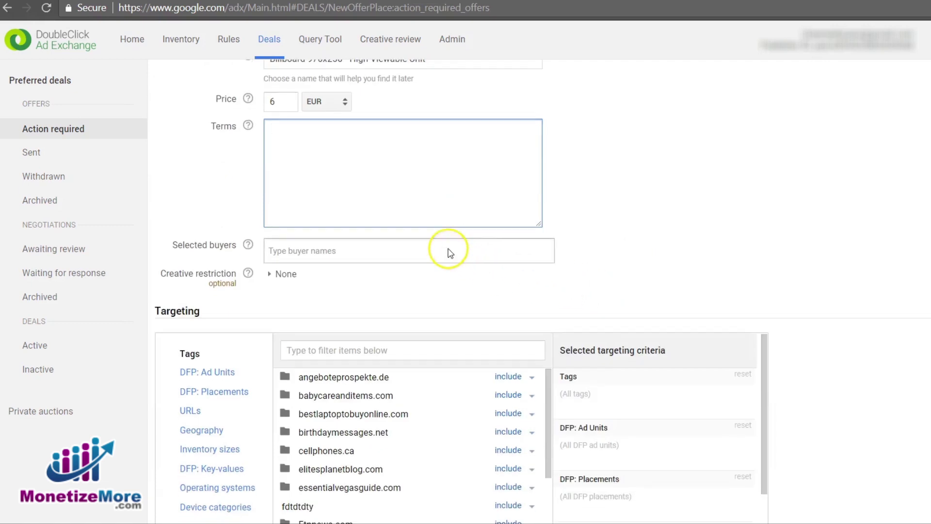
Step: Add the Test partner (DoubleClick Bid Manager) as the offer's selected buyer
{"action": "left_click", "coordinate": [449, 251]}
{"action": "scroll", "coordinate": [437, 304], "scroll_direction": "down", "scroll_amount": 3}
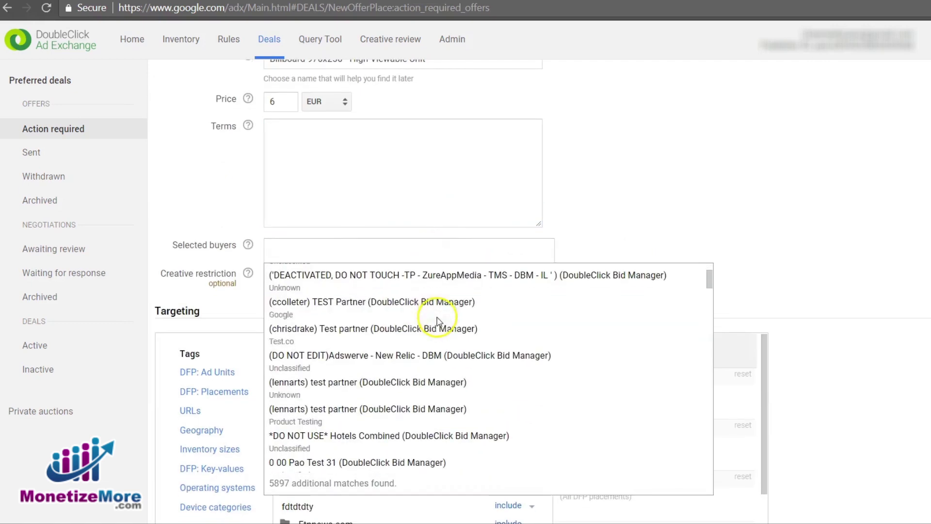
{"action": "left_click", "coordinate": [402, 333]}
{"action": "scroll", "coordinate": [804, 257], "scroll_direction": "down", "scroll_amount": 7}
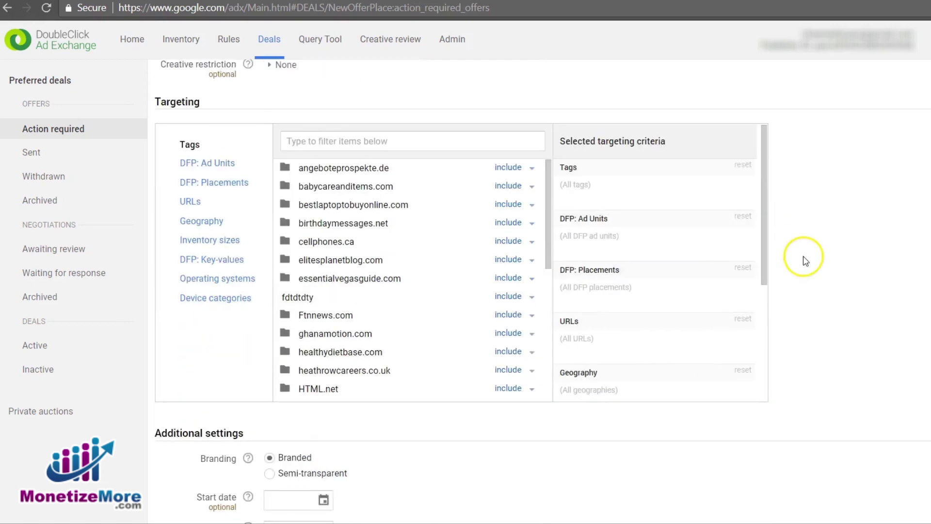
{"action": "scroll", "coordinate": [820, 291], "scroll_direction": "up", "scroll_amount": 2}
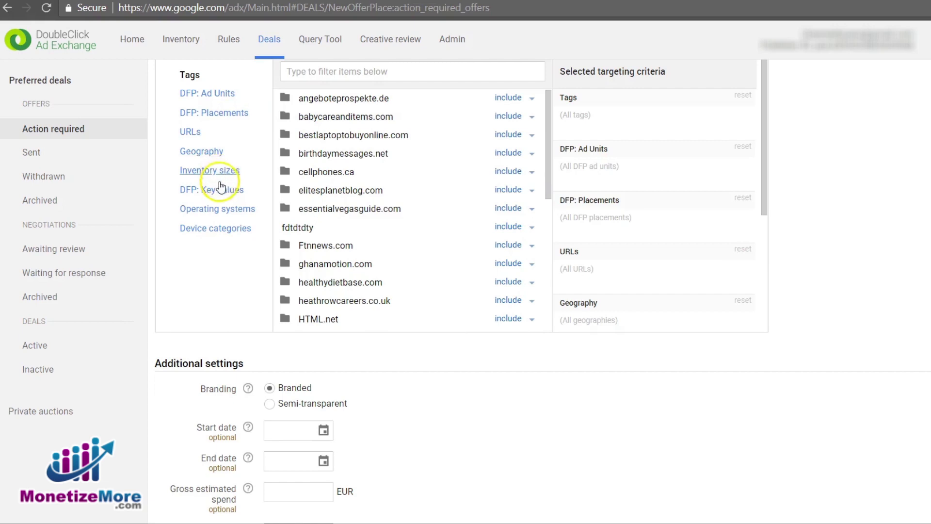
{"action": "scroll", "coordinate": [230, 266], "scroll_direction": "down", "scroll_amount": 3}
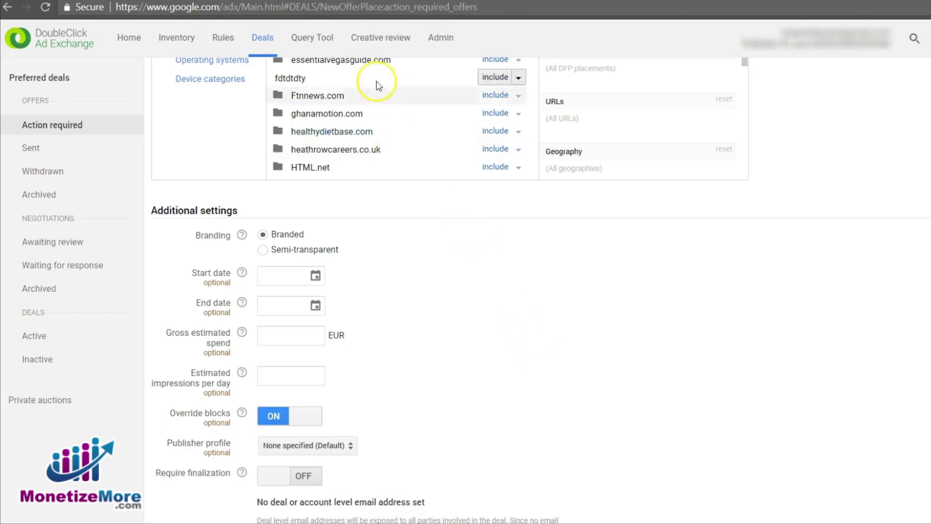
{"action": "left_click", "coordinate": [316, 42]}
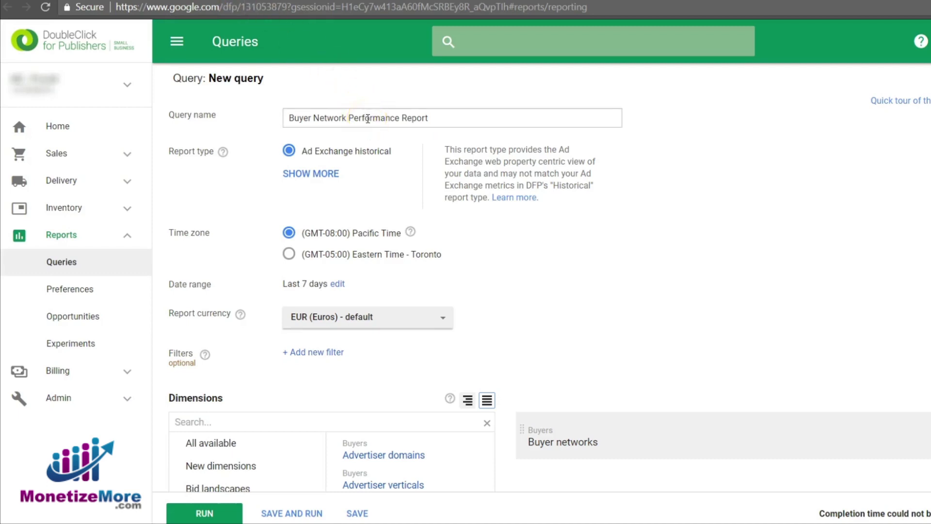
{"action": "double_click", "coordinate": [297, 287]}
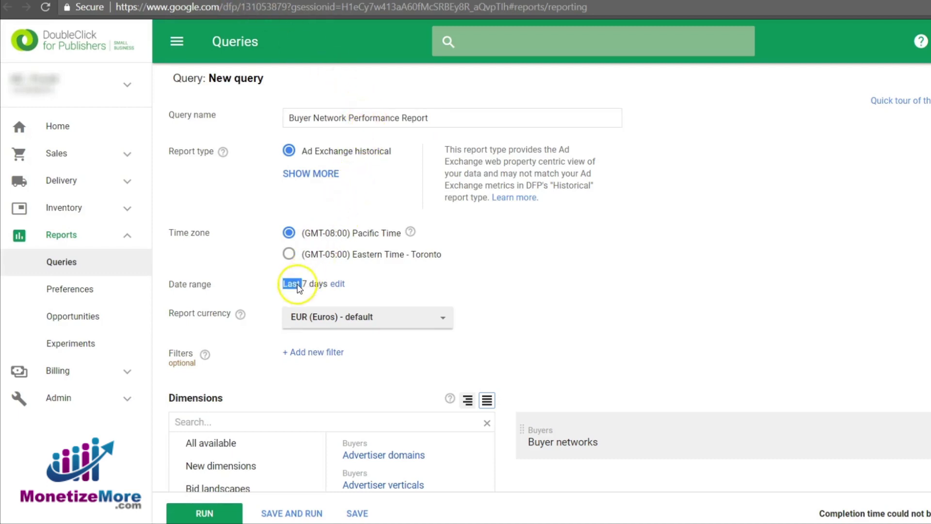
{"action": "triple_click", "coordinate": [297, 286]}
{"action": "left_click", "coordinate": [485, 287]}
{"action": "scroll", "coordinate": [525, 266], "scroll_direction": "down", "scroll_amount": 2}
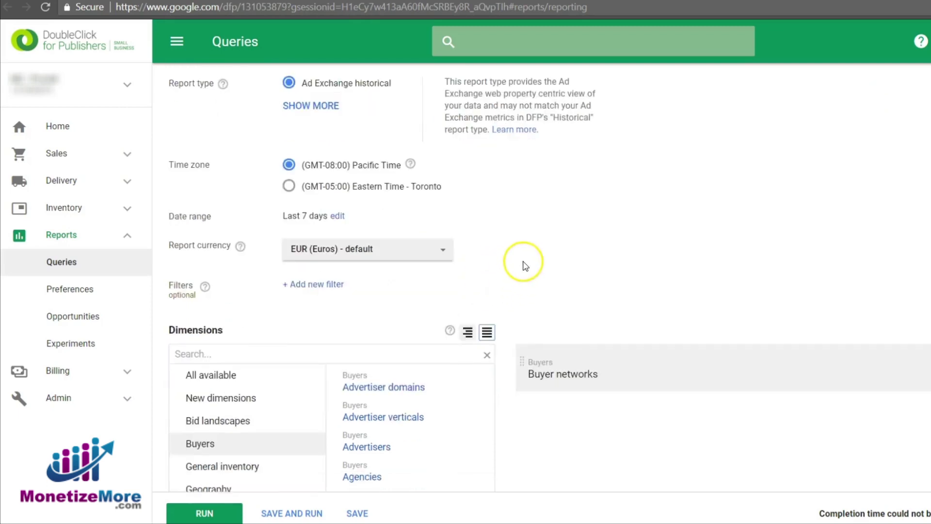
{"action": "scroll", "coordinate": [525, 266], "scroll_direction": "down", "scroll_amount": 10}
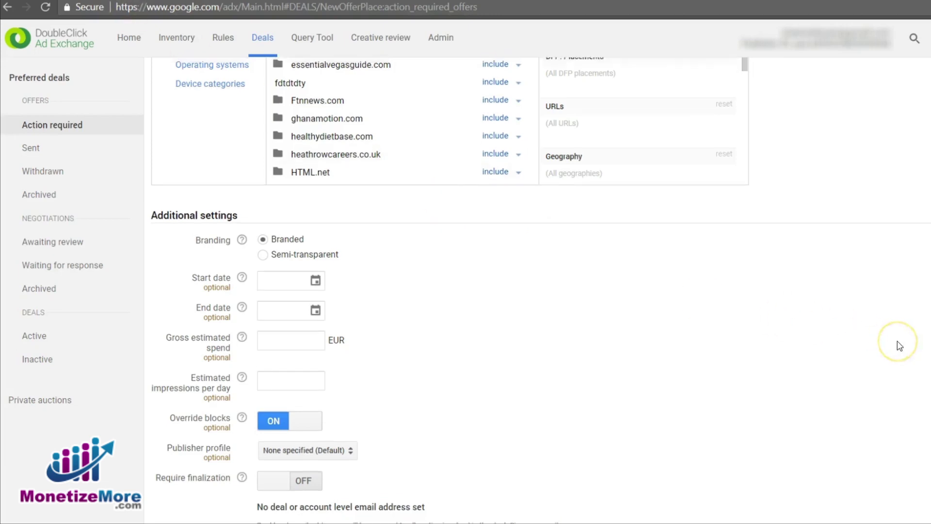
Step: Change the offer price from 6 to 12 EUR
{"action": "scroll", "coordinate": [897, 342], "scroll_direction": "up", "scroll_amount": 12}
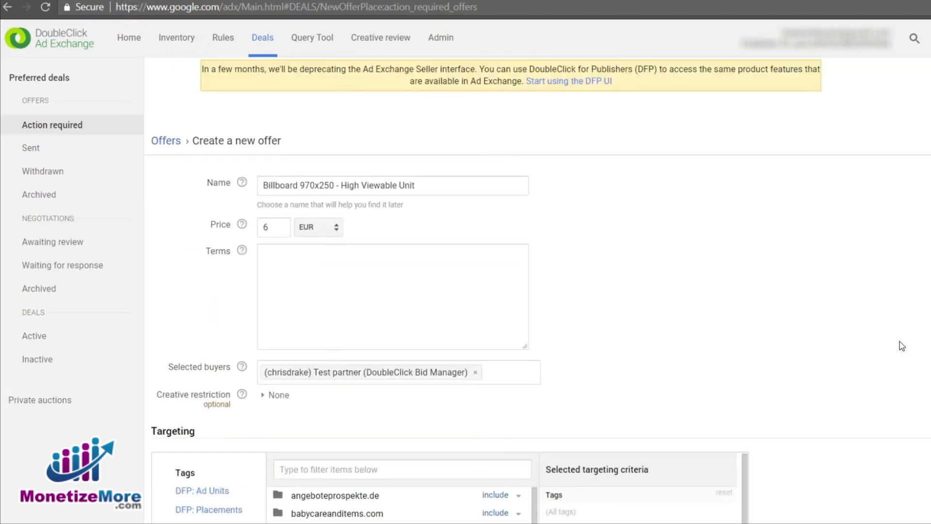
{"action": "left_click", "coordinate": [887, 339]}
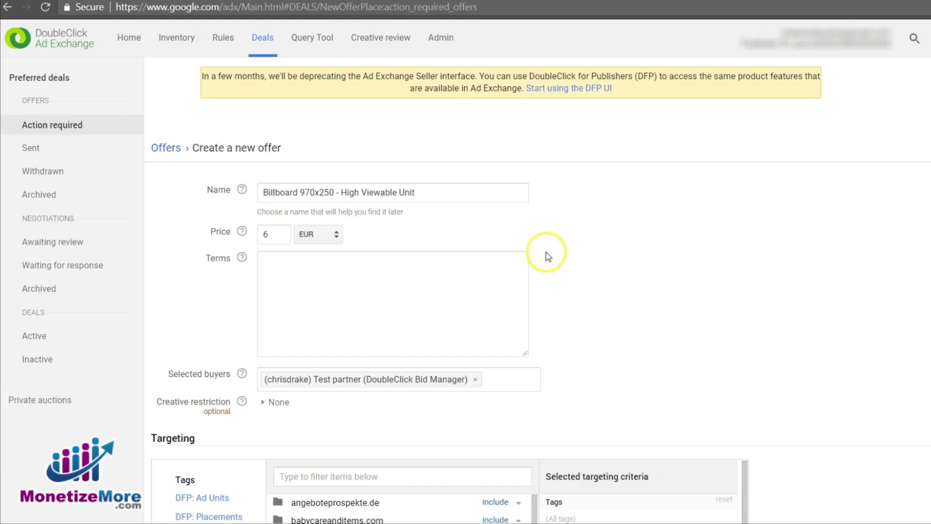
{"action": "left_click", "coordinate": [282, 236]}
{"action": "key", "text": "BackSpace"}
{"action": "type", "text": "12"}
{"action": "left_click", "coordinate": [673, 252]}
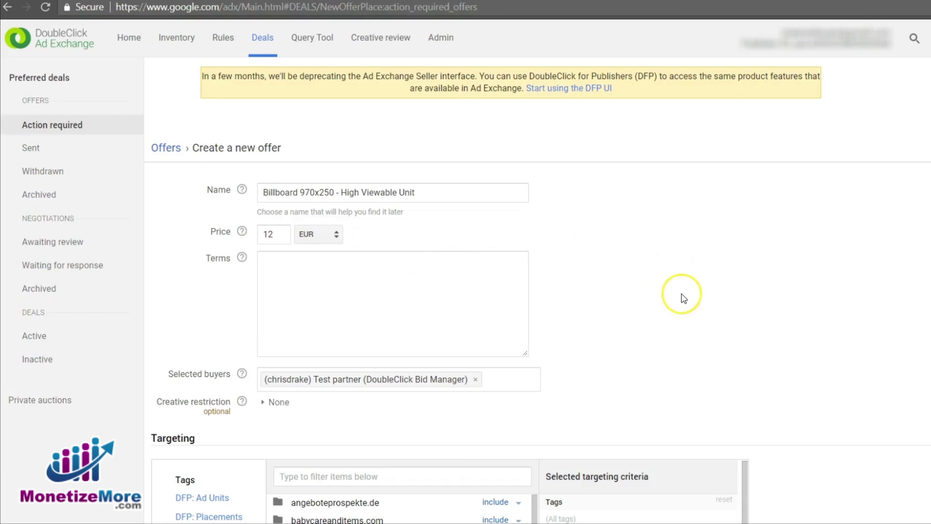
{"action": "left_click", "coordinate": [690, 330]}
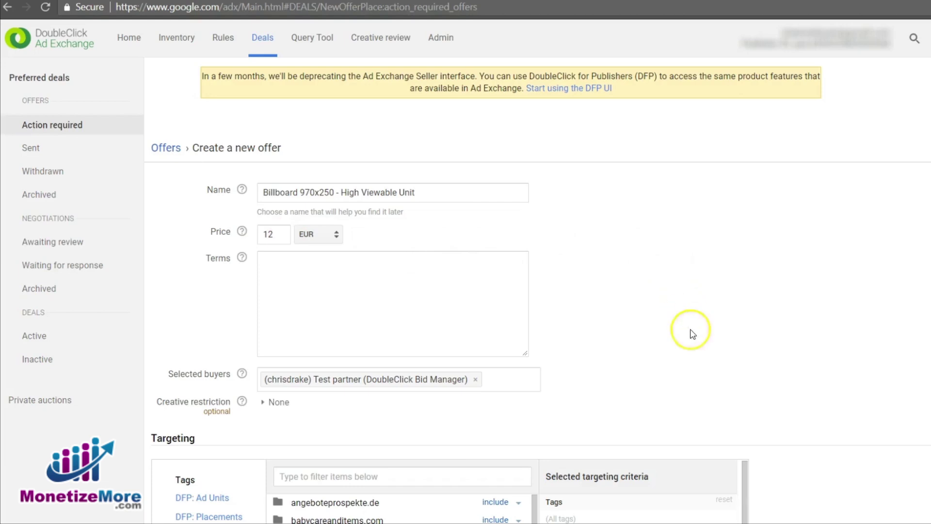